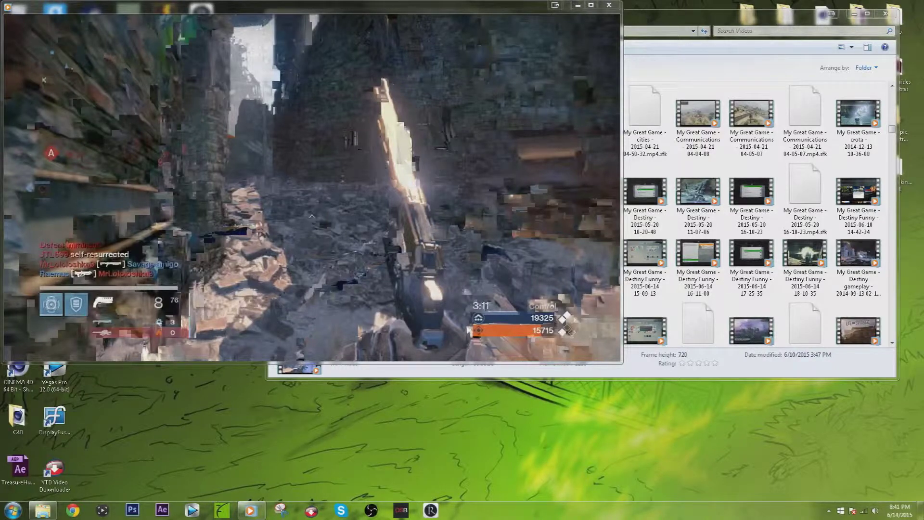
click(331, 348)
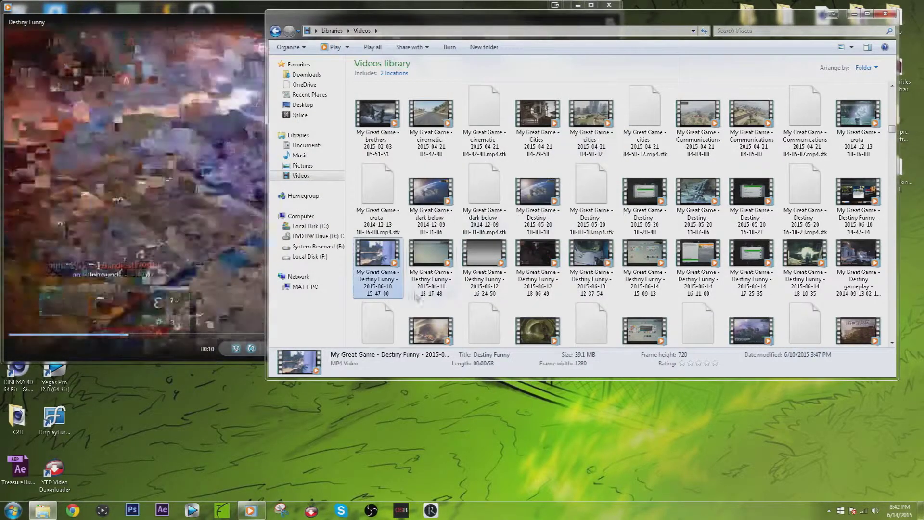
double_click(444, 271)
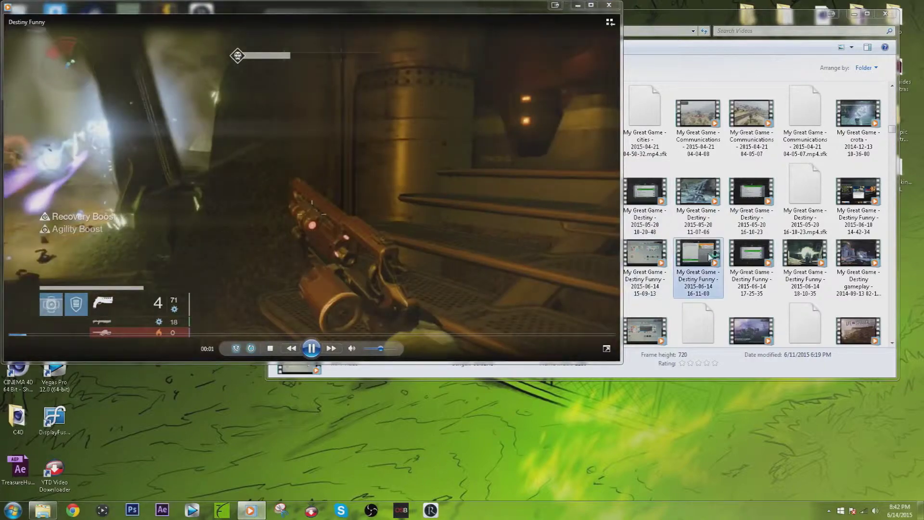
click(698, 268)
double_click(699, 270)
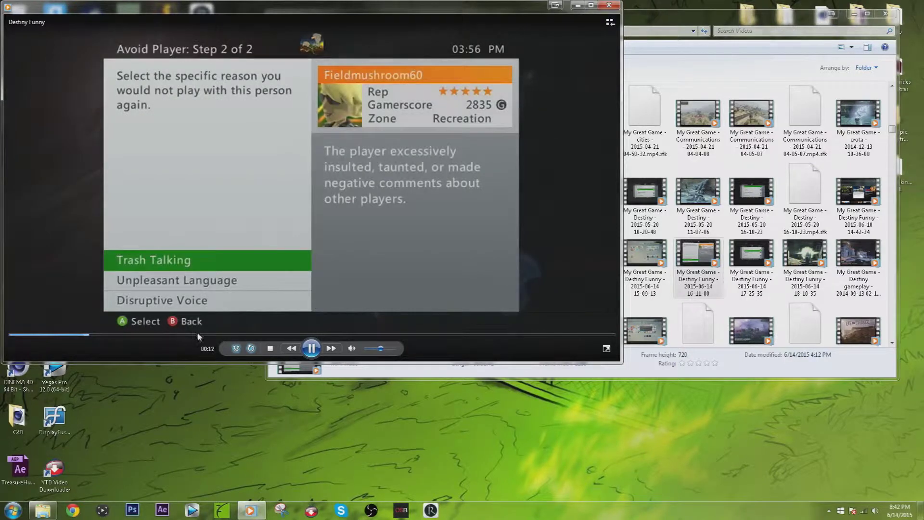
- Seek ahead to 00:31, then about 01:08, and pause on the pixelated frame
click(198, 335)
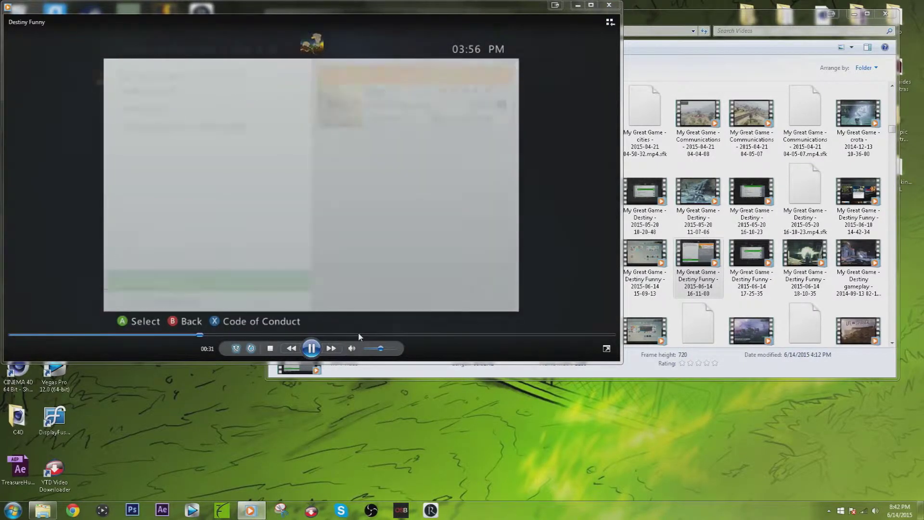
click(418, 335)
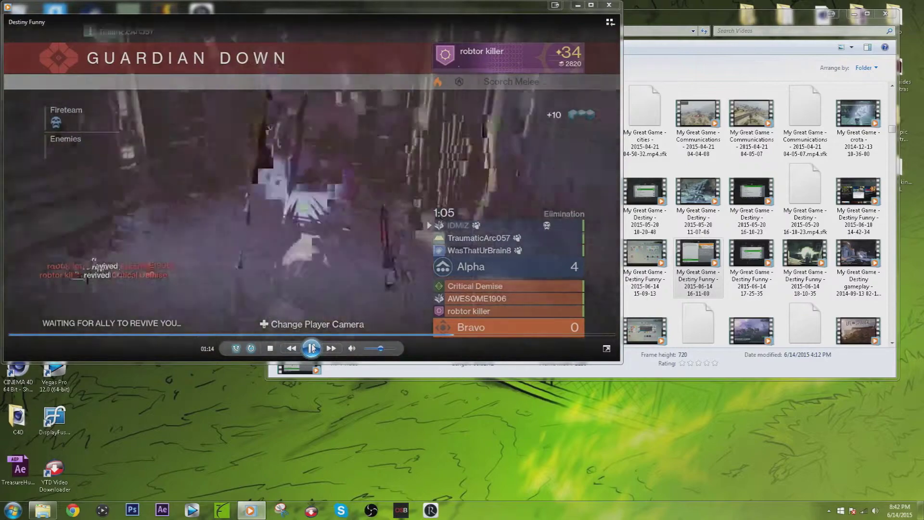
click(311, 348)
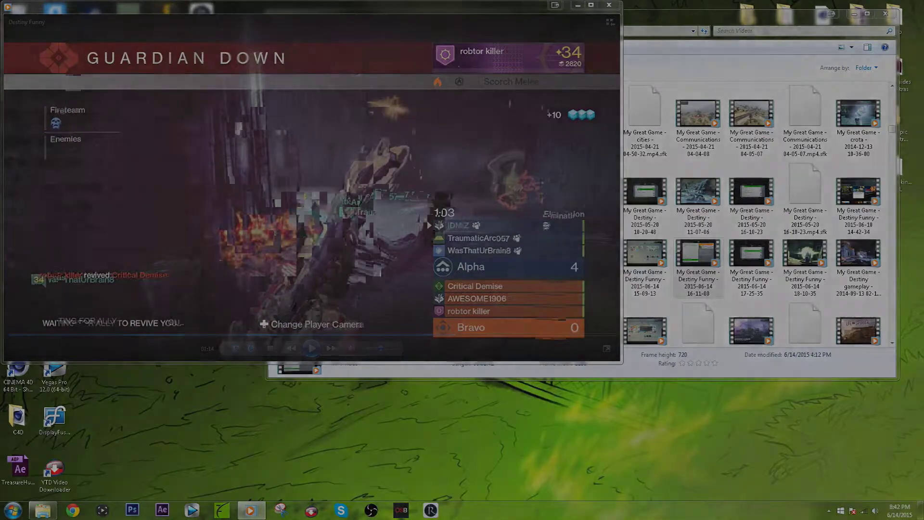